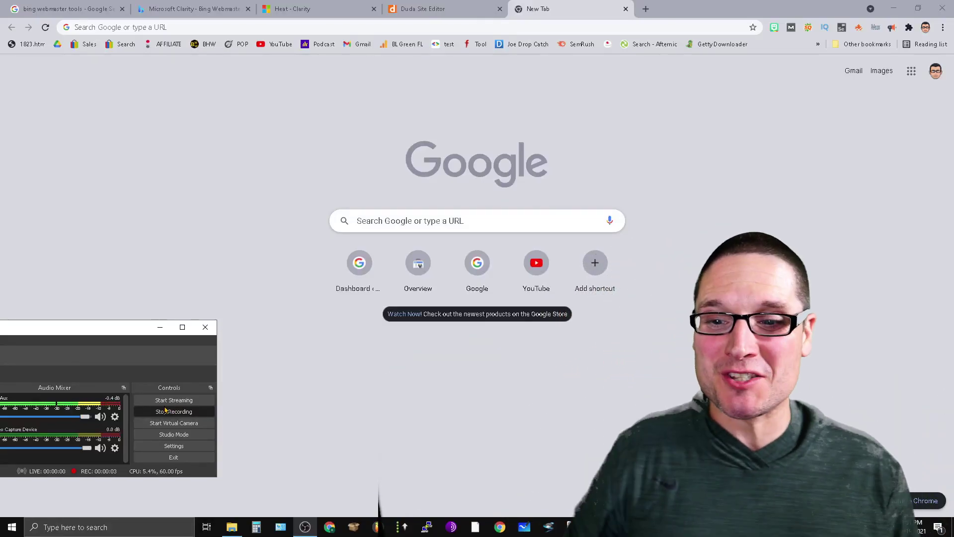
Minimize the OBS recording window to reveal Chrome's New Tab page.
click(160, 327)
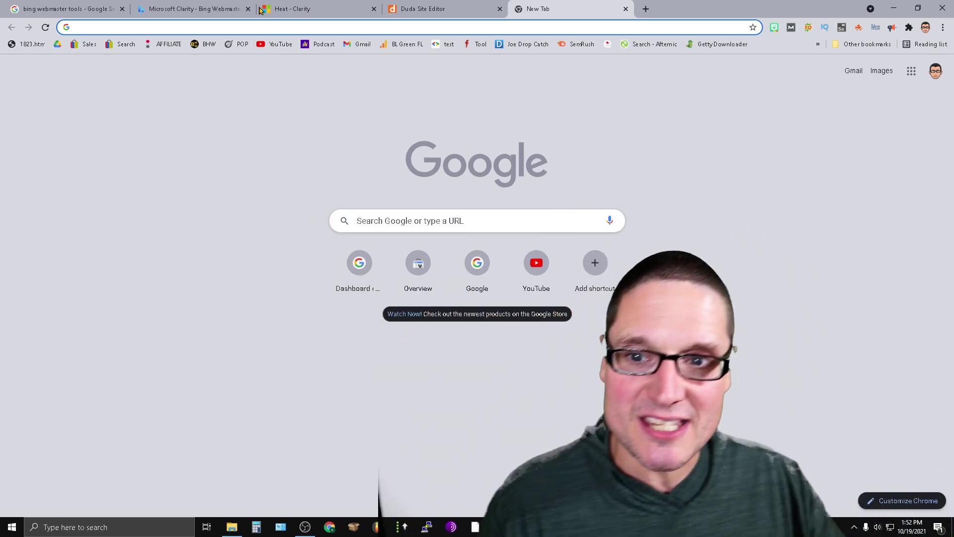
Search Google for 'bing webmaster tools' and open the Webmaster Tools - Bing result.
click(538, 216)
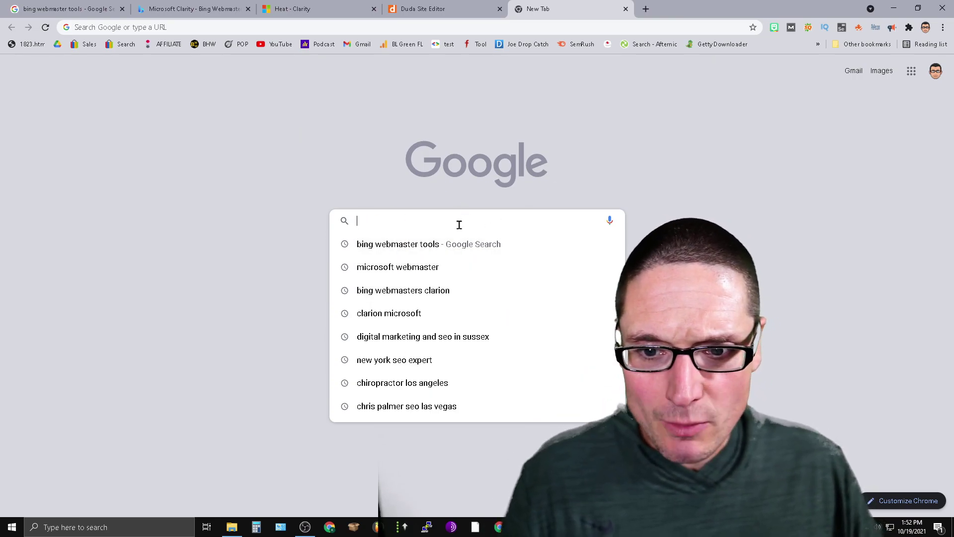
click(435, 254)
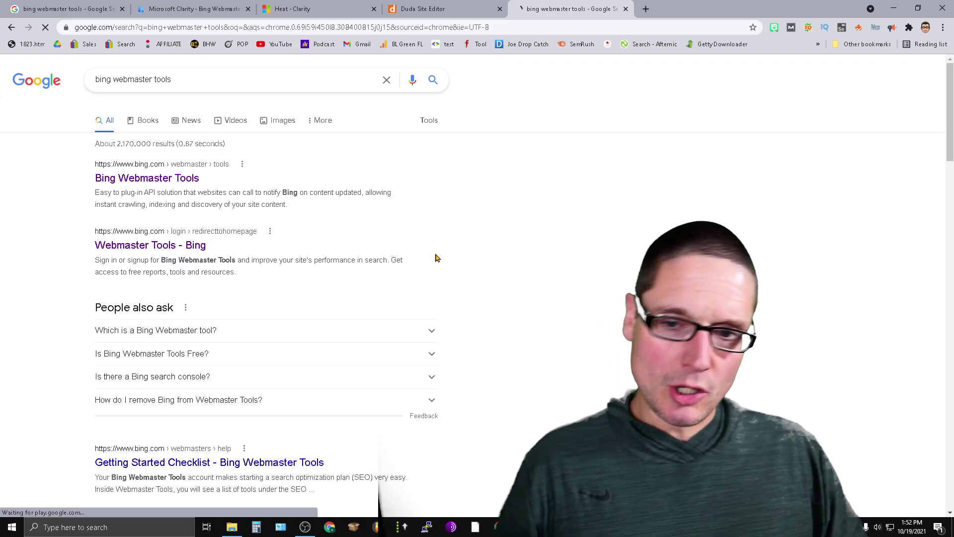
drag(216, 82, 92, 81)
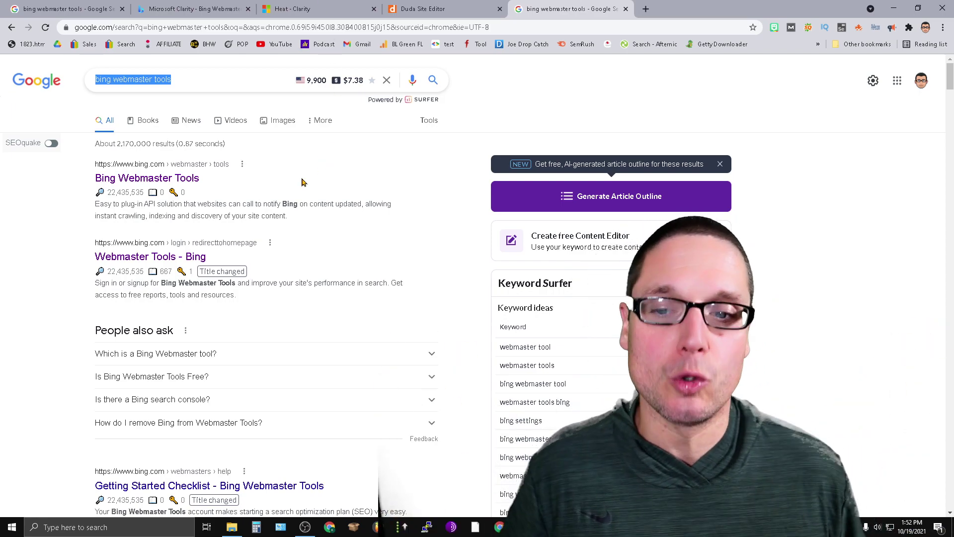
click(185, 262)
click(185, 257)
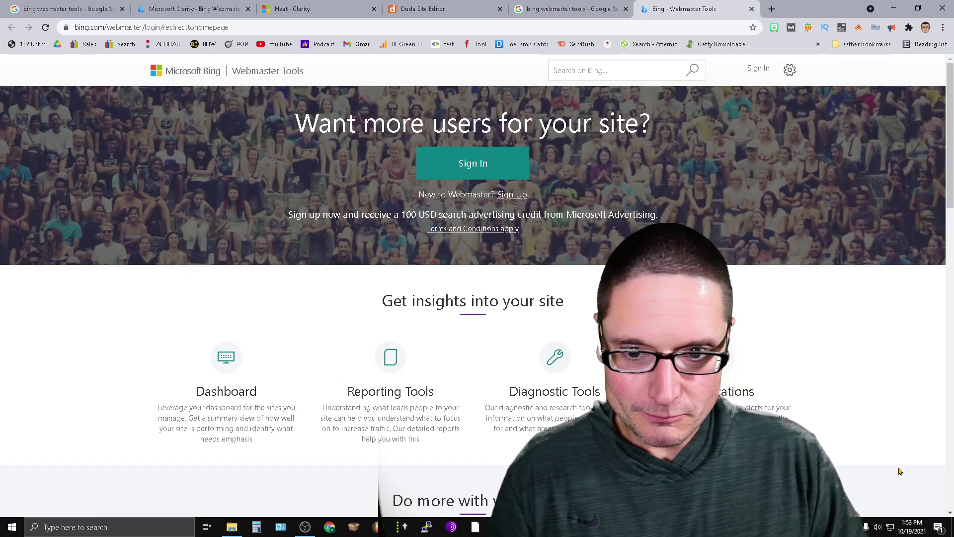
Sign in to Bing Webmaster Tools with a Google account and view its Microsoft Clarity page.
click(759, 70)
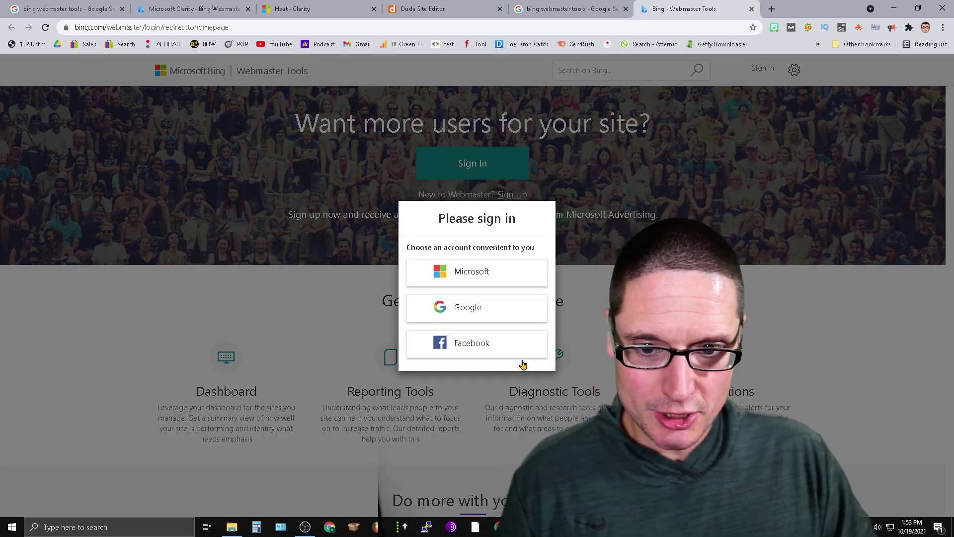
click(477, 307)
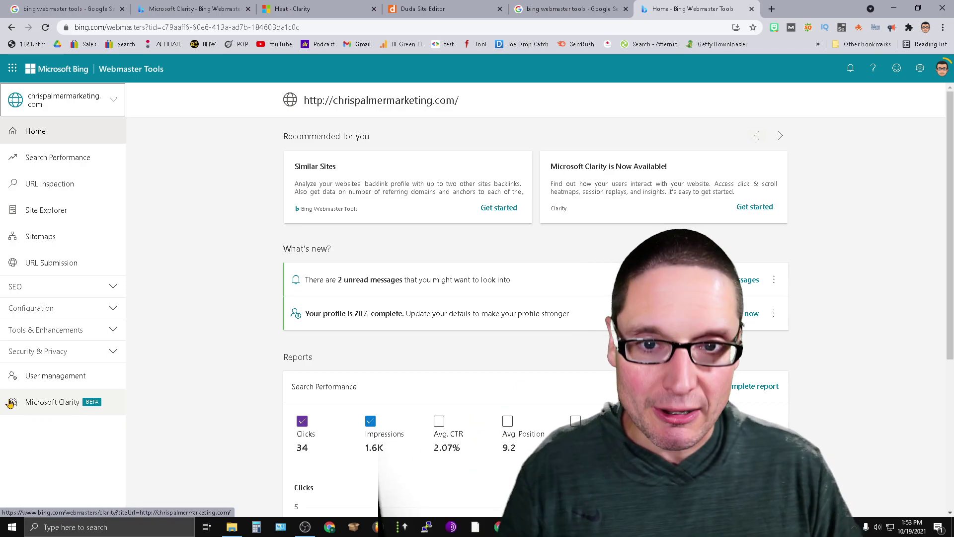
click(46, 410)
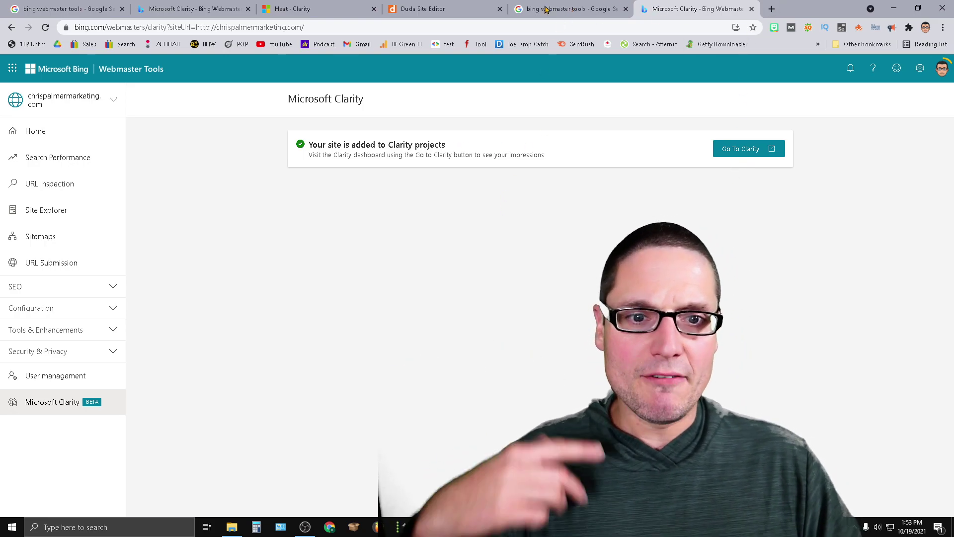
Search Google for 'microsoft clarity' and open the clarity.microsoft.com projects page in a new tab.
click(545, 9)
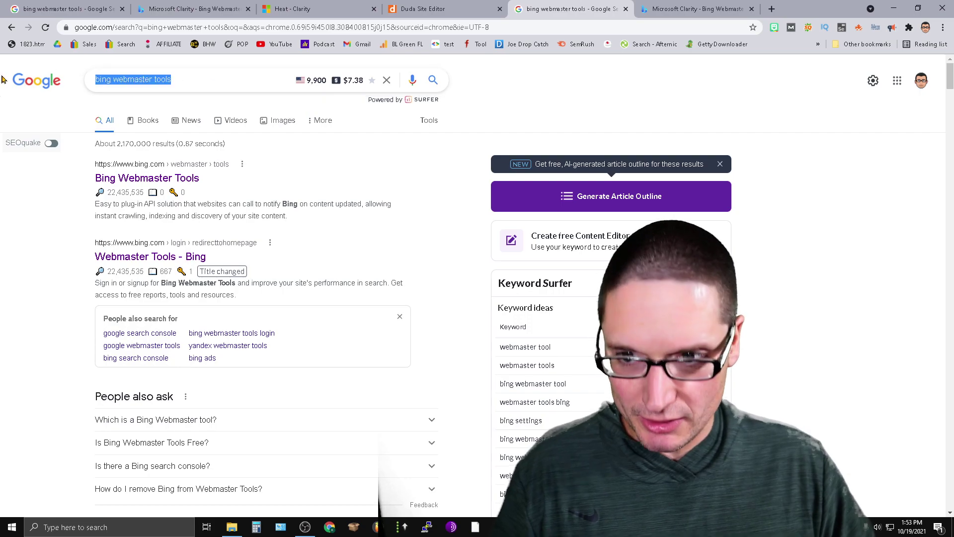
text(microsoft)
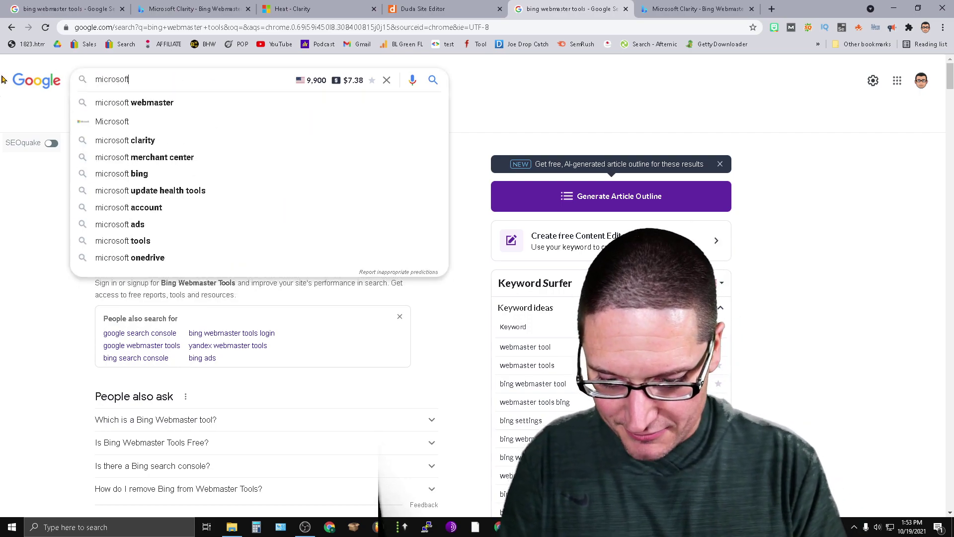
text( clarity)
key(Return)
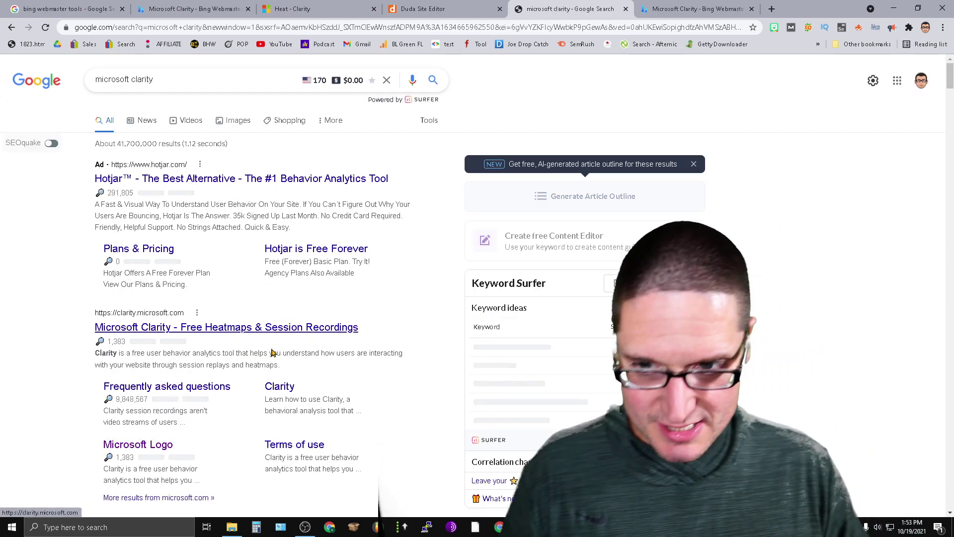
click(219, 326)
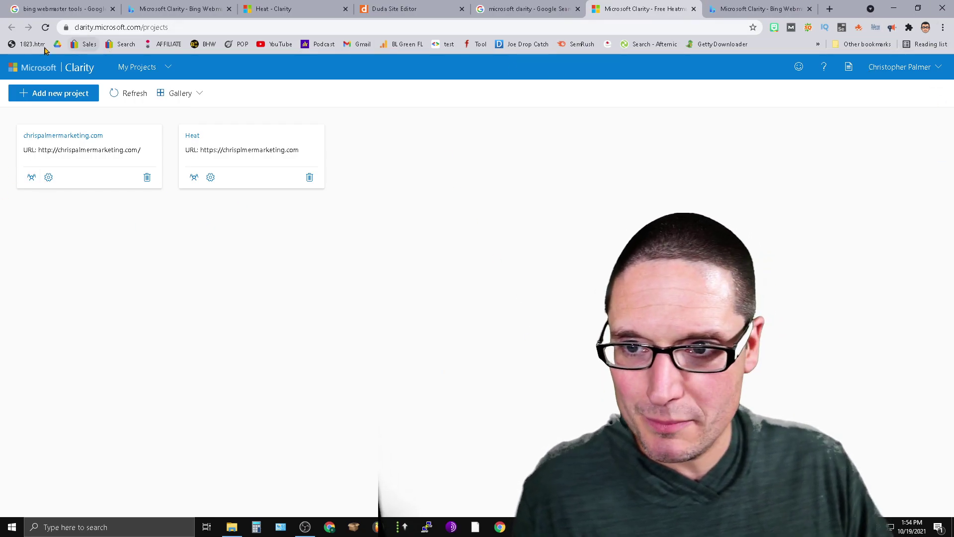
click(943, 27)
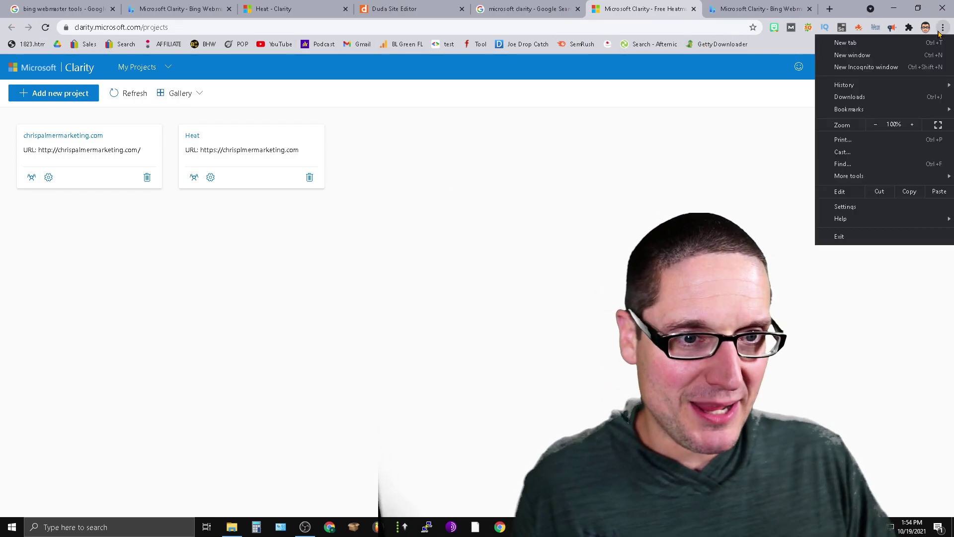
In a new incognito window, search google.com for 'microsoft clarity' and open the Clarity homepage.
click(855, 67)
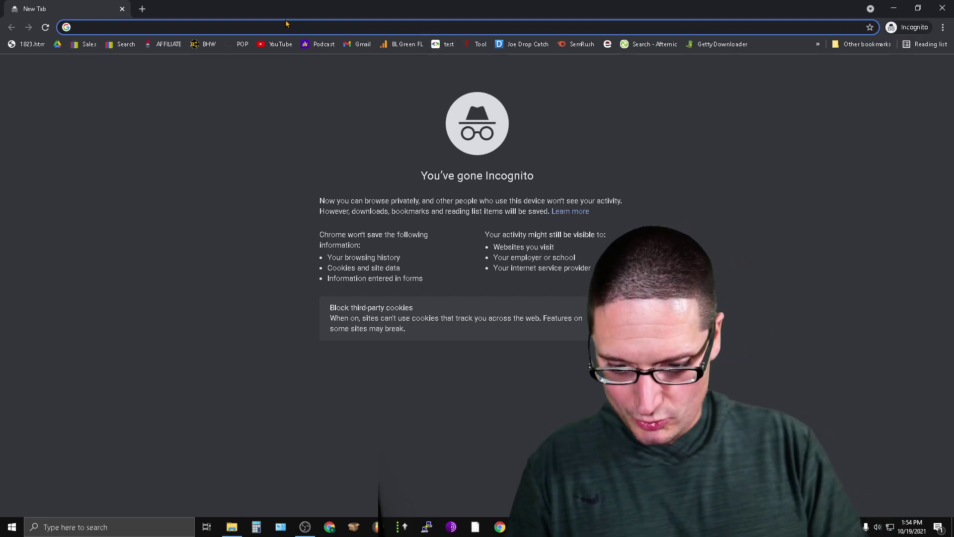
text(google.com)
key(Return)
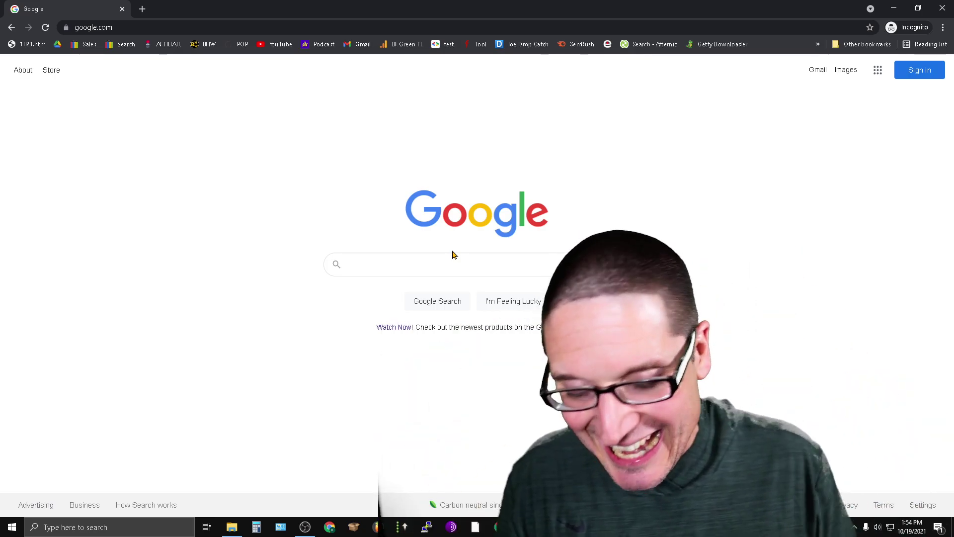
text(micr)
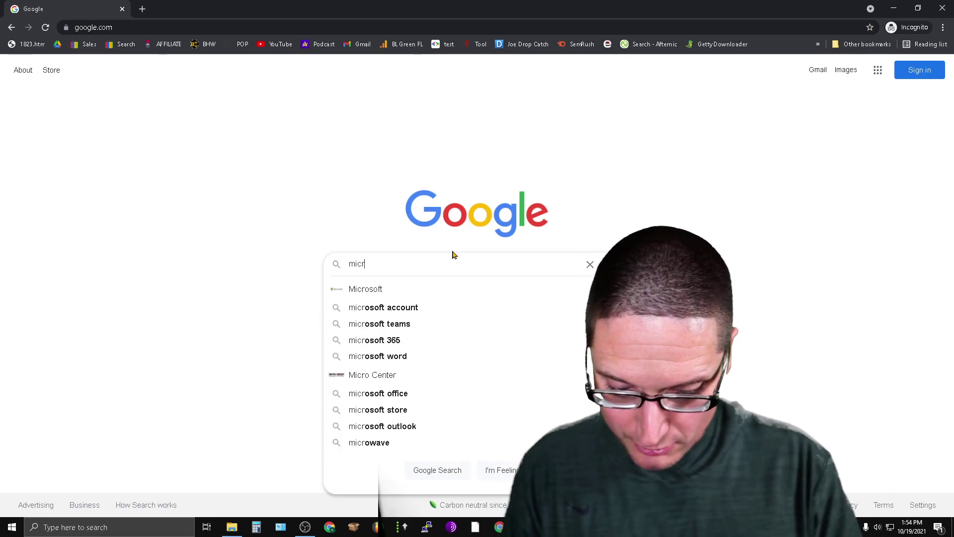
text(osoft clarity)
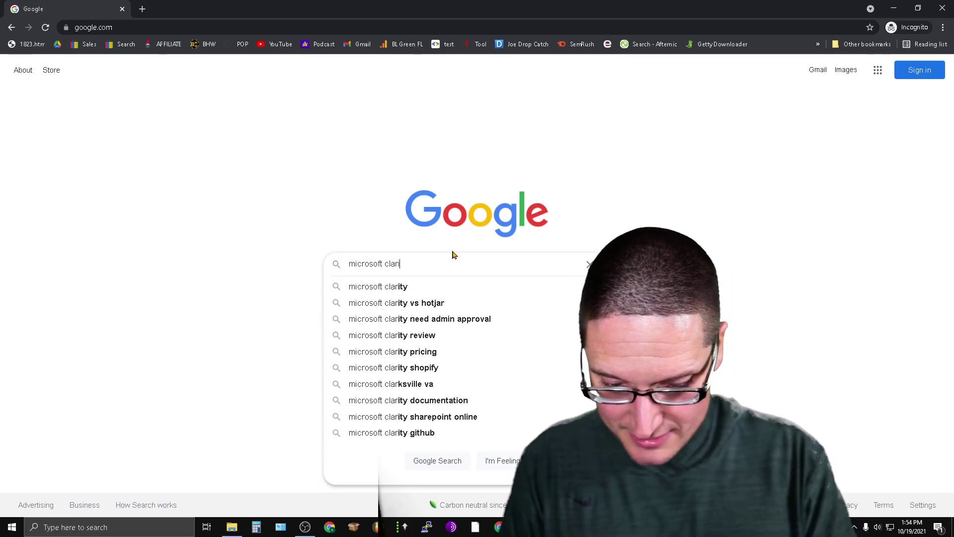
key(Return)
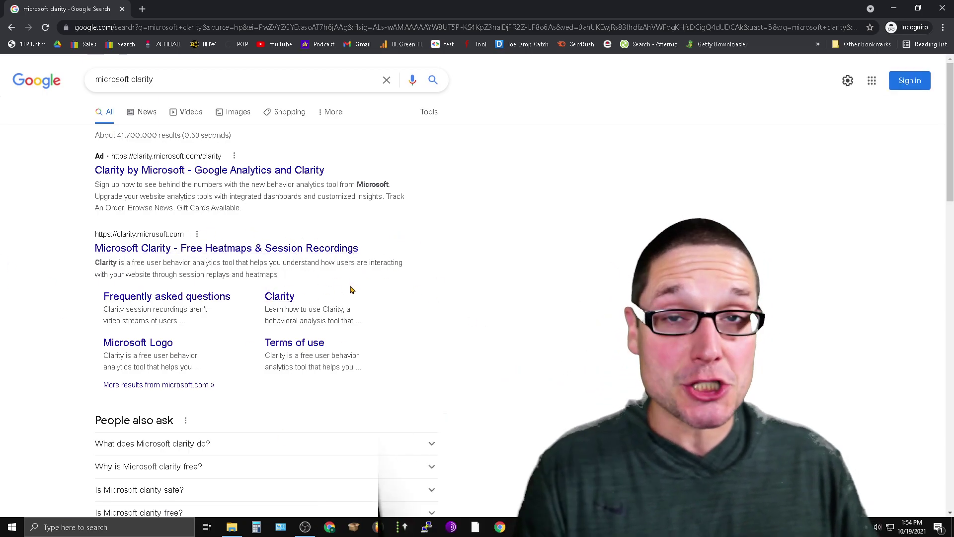
click(274, 252)
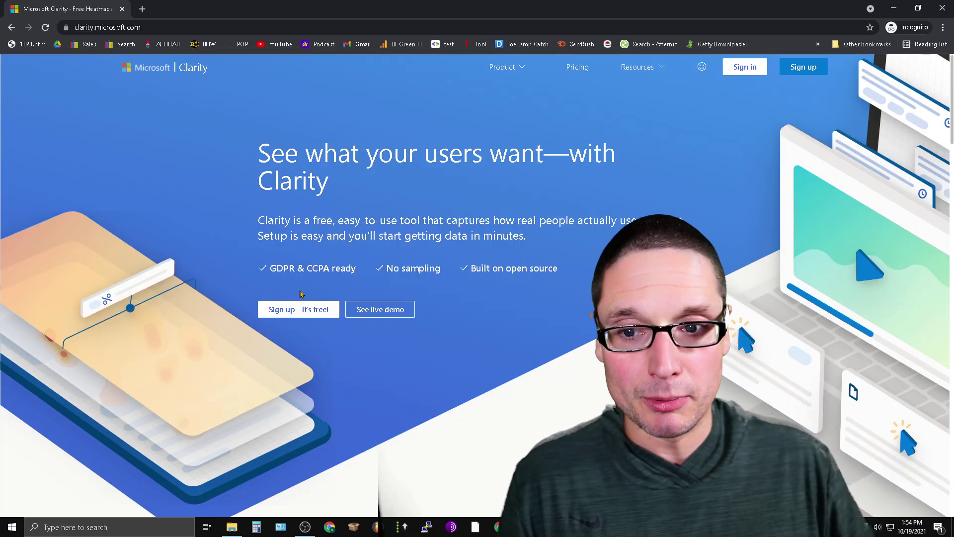
Scroll the Clarity homepage down to the Features section on heatmaps and session recordings.
scroll(870, 216, down, 15)
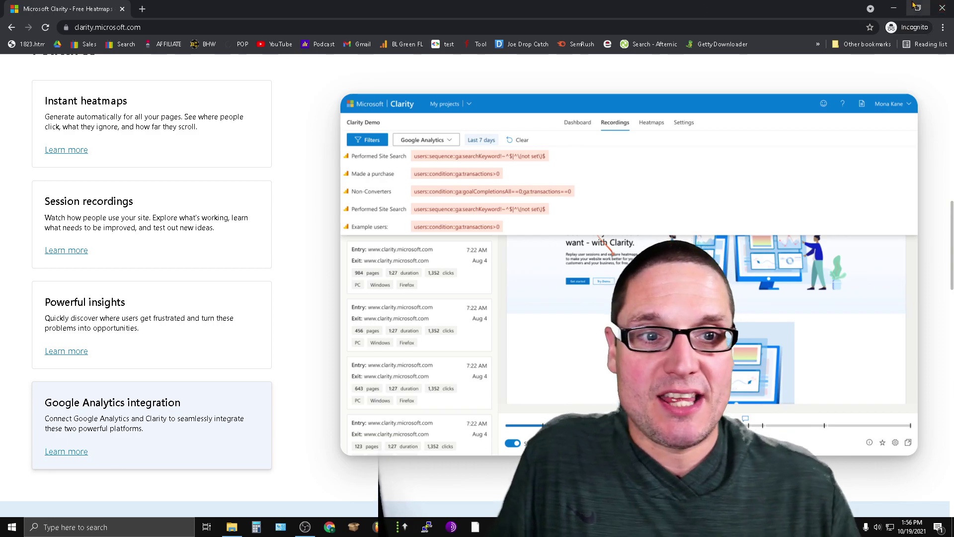
Close the incognito window and open the Heat project's Setup page showing its tracking code.
click(947, 7)
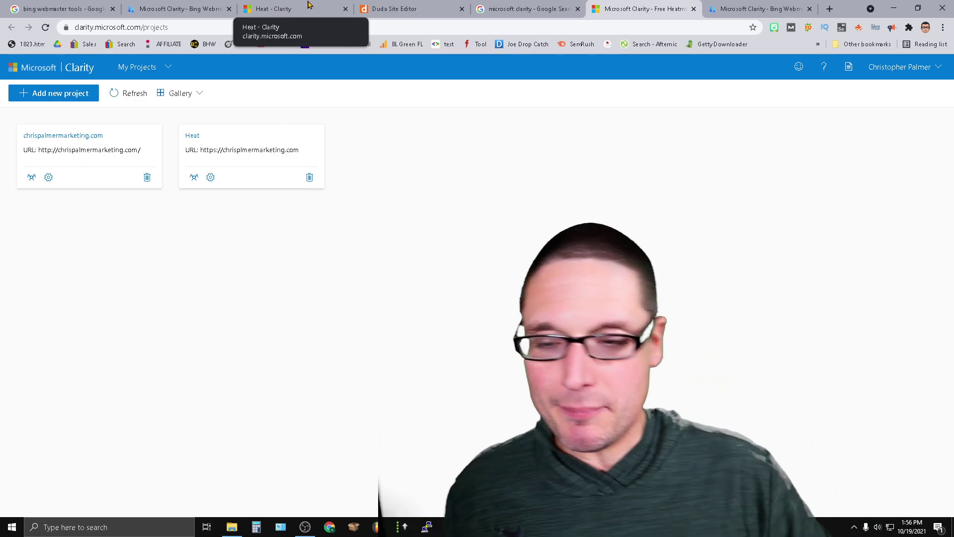
click(224, 155)
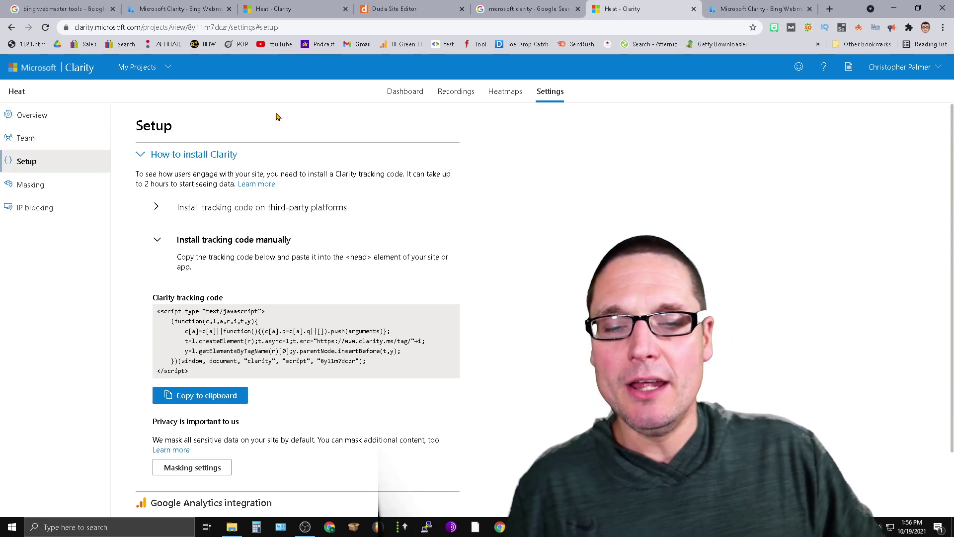
Review the eight lines of tracking code in Duda's Head HTML, then republish the site.
click(399, 8)
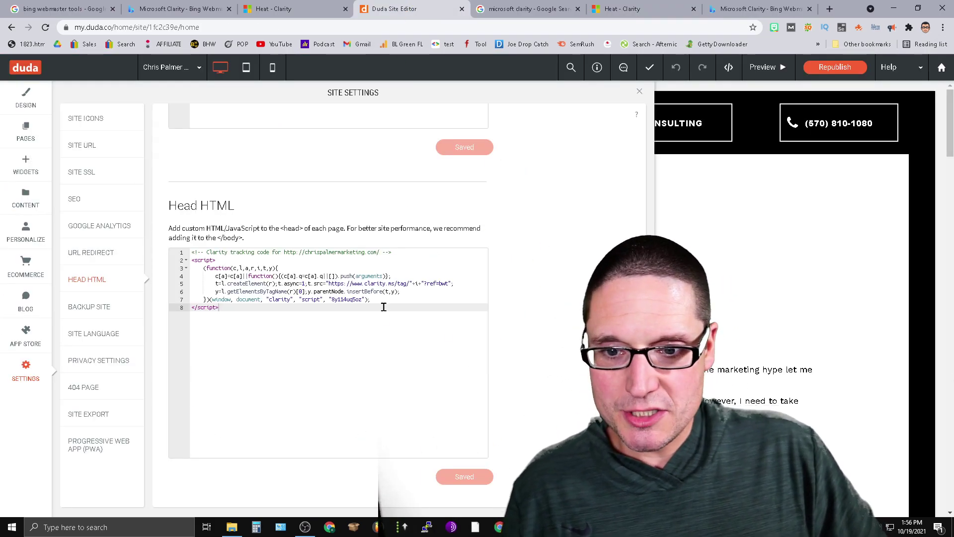
drag(375, 322, 194, 251)
drag(277, 334, 167, 225)
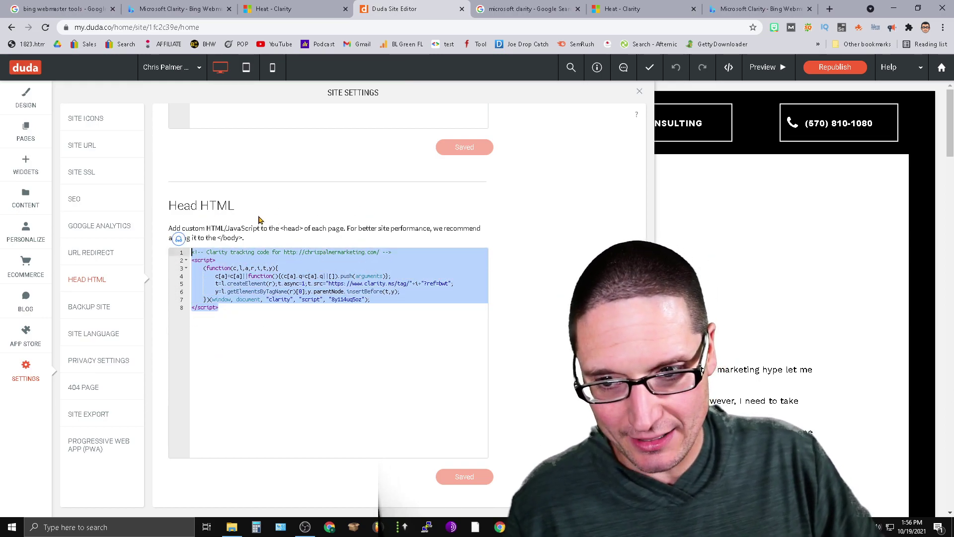
drag(259, 219, 162, 215)
scroll(497, 398, up, 5)
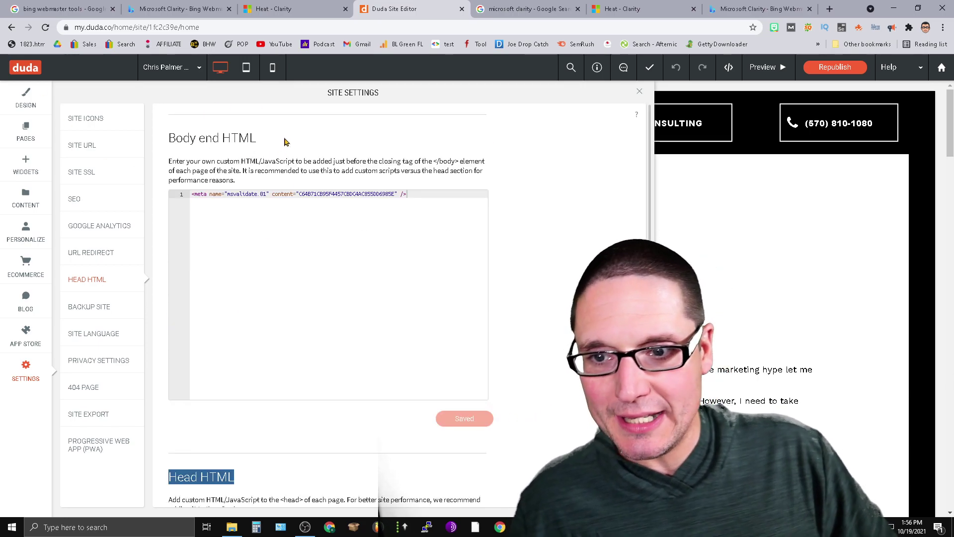
drag(445, 194, 165, 199)
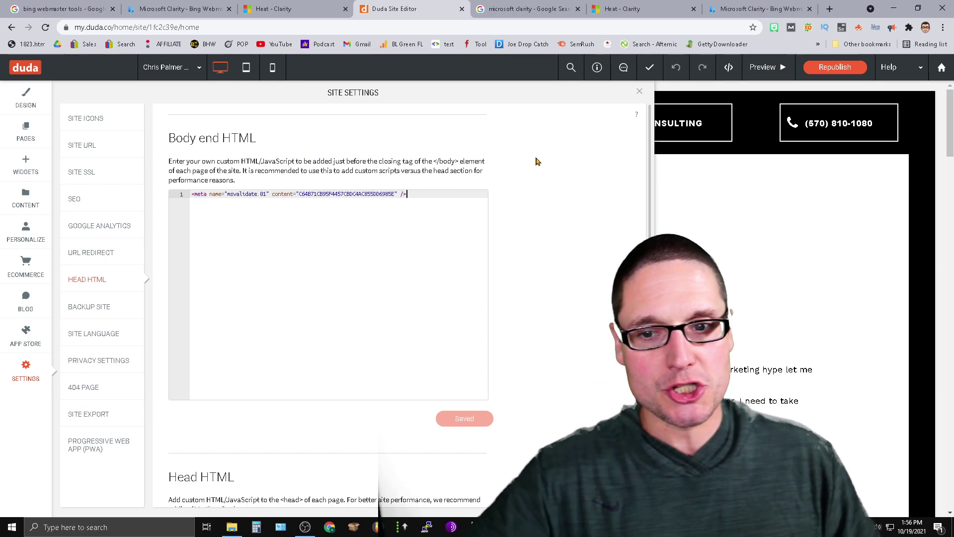
scroll(337, 316, down, 5)
click(384, 270)
key(ctrl+a)
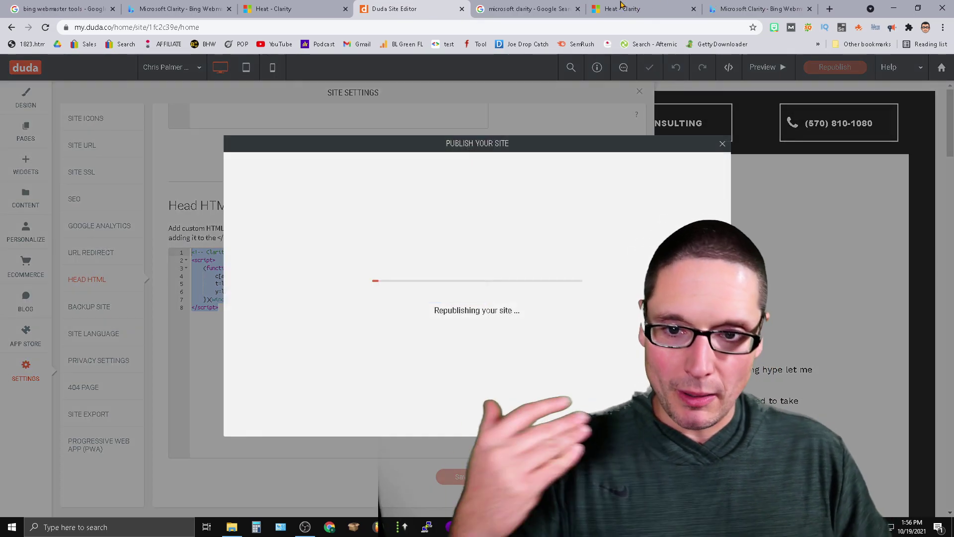
click(623, 9)
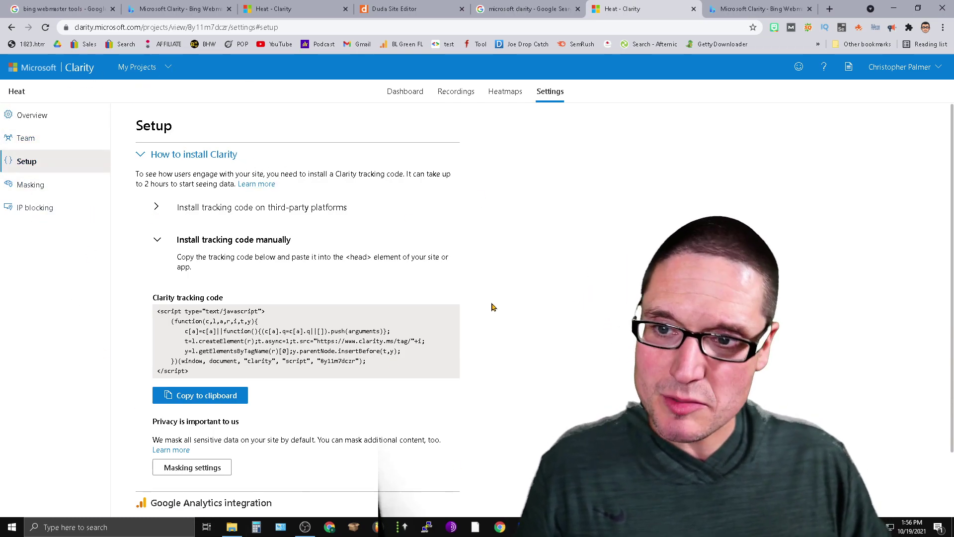
Look over the Heat project's Overview and Team settings, then go back to Setup.
click(63, 122)
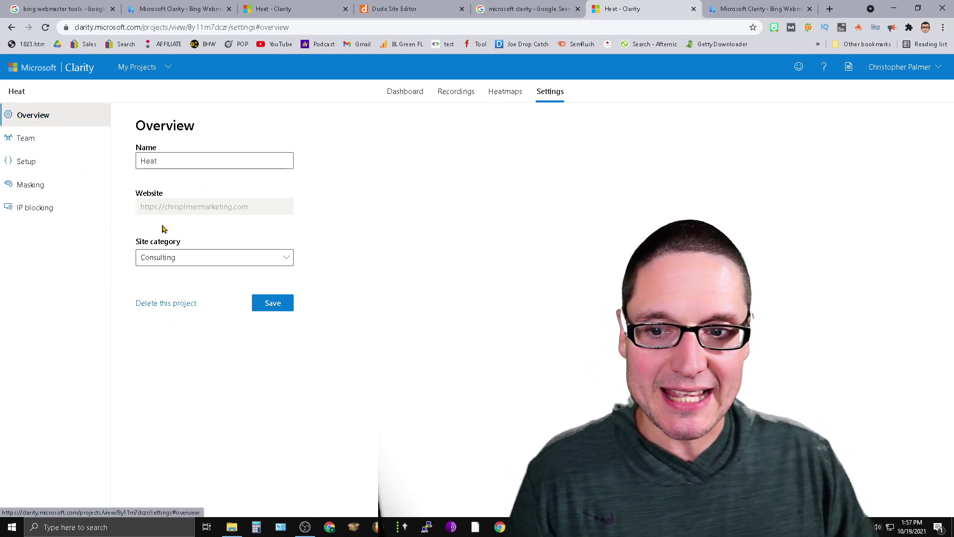
click(77, 138)
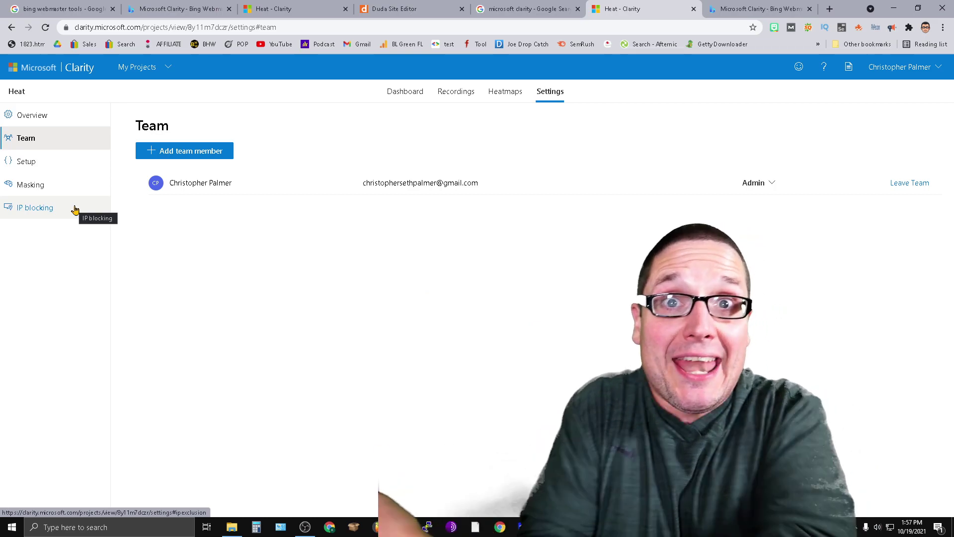
click(33, 164)
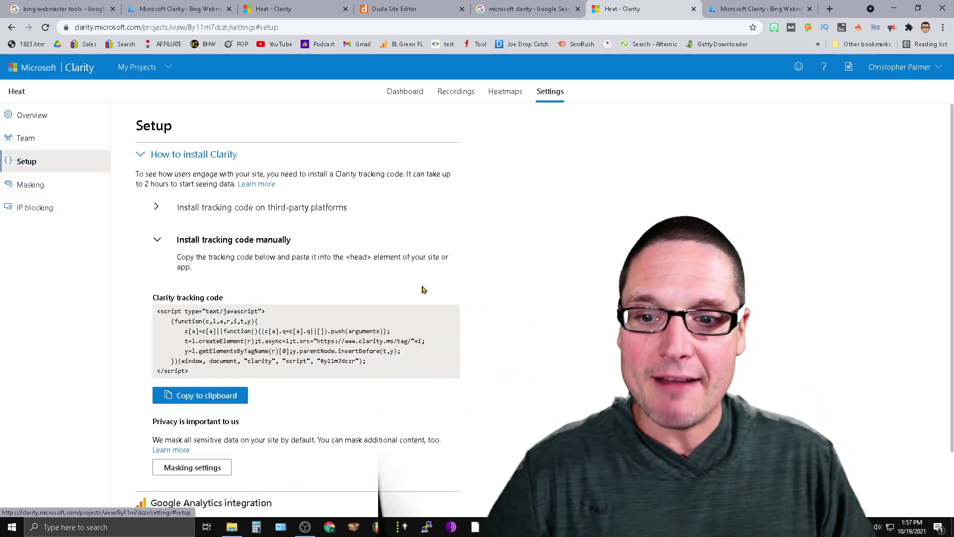
Copy the Clarity tracking code from the Setup page to the clipboard.
drag(209, 381, 239, 346)
click(395, 344)
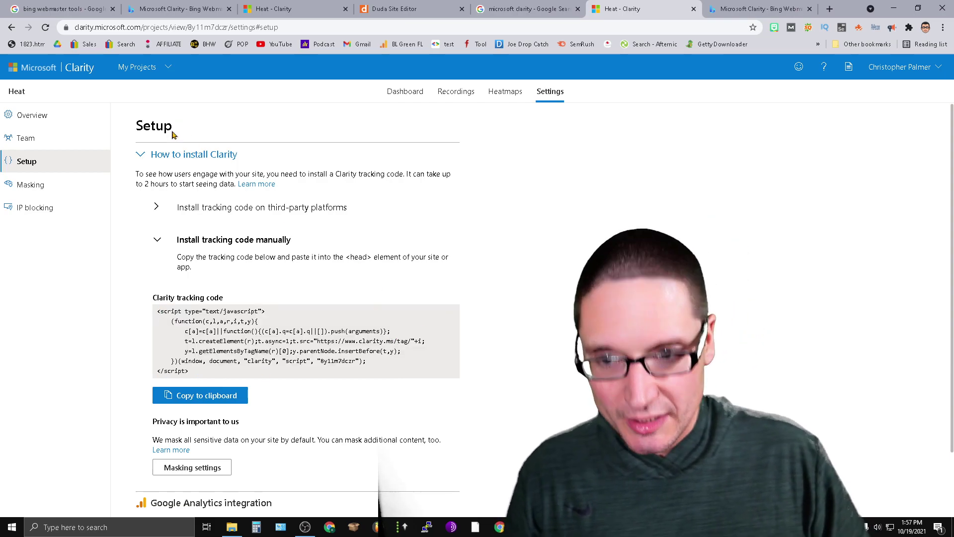
click(209, 394)
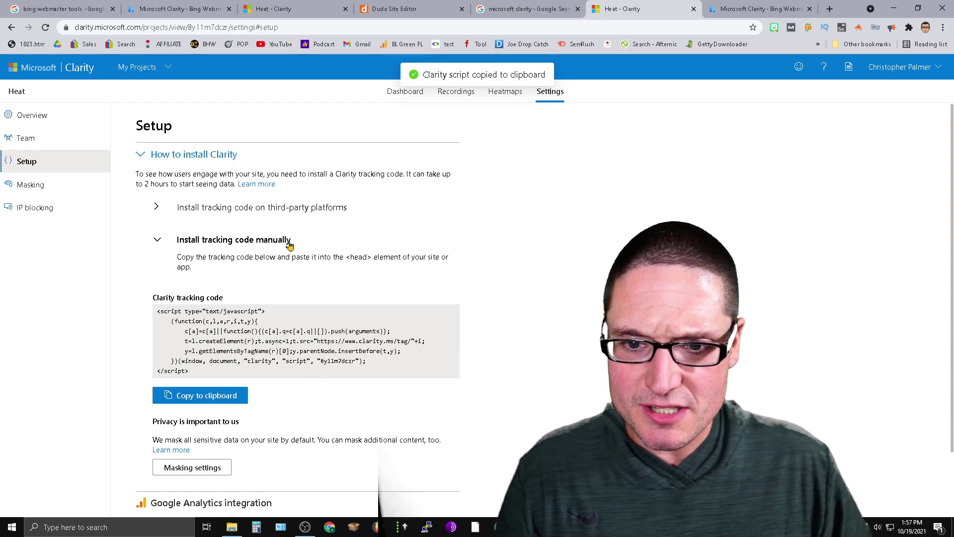
Paste the Clarity script below the existing Head HTML code in Duda, making 16 lines, and save.
click(197, 404)
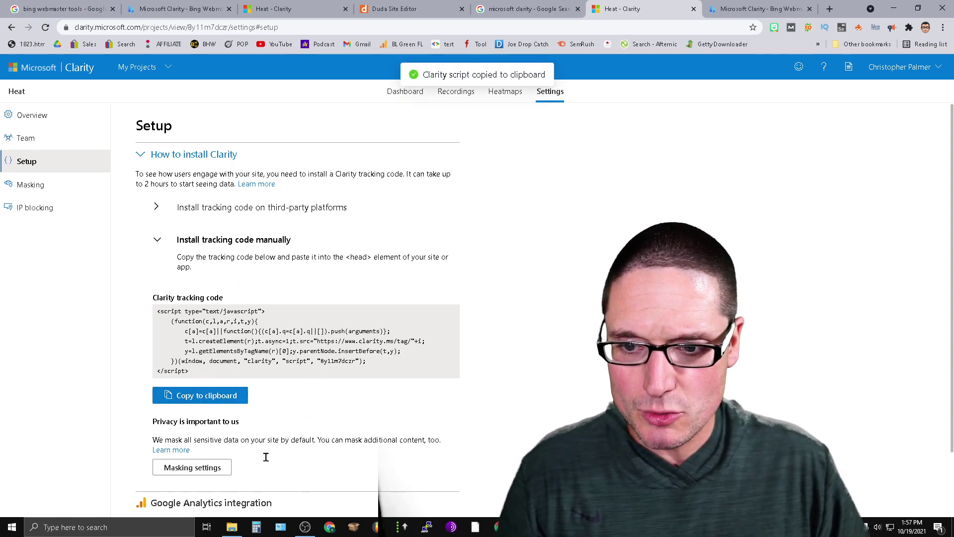
click(394, 9)
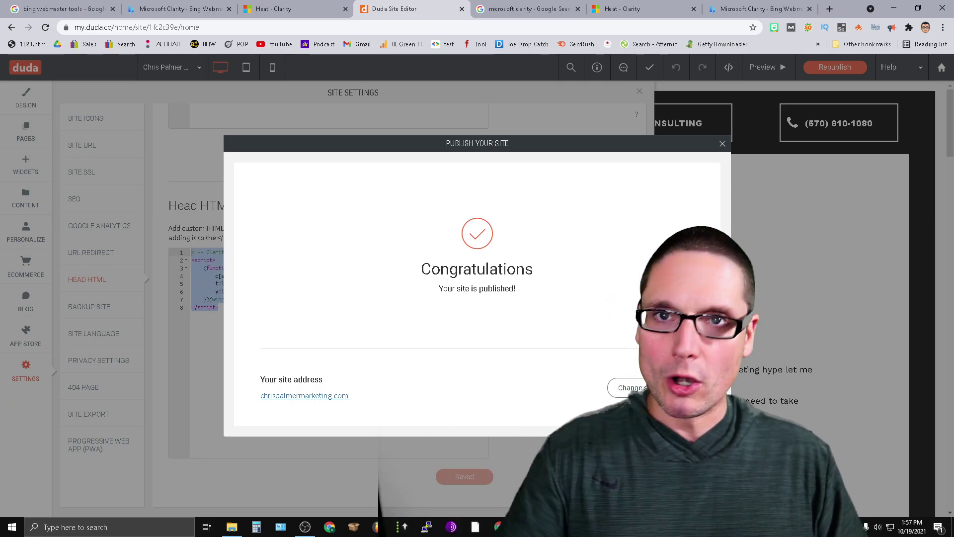
click(723, 145)
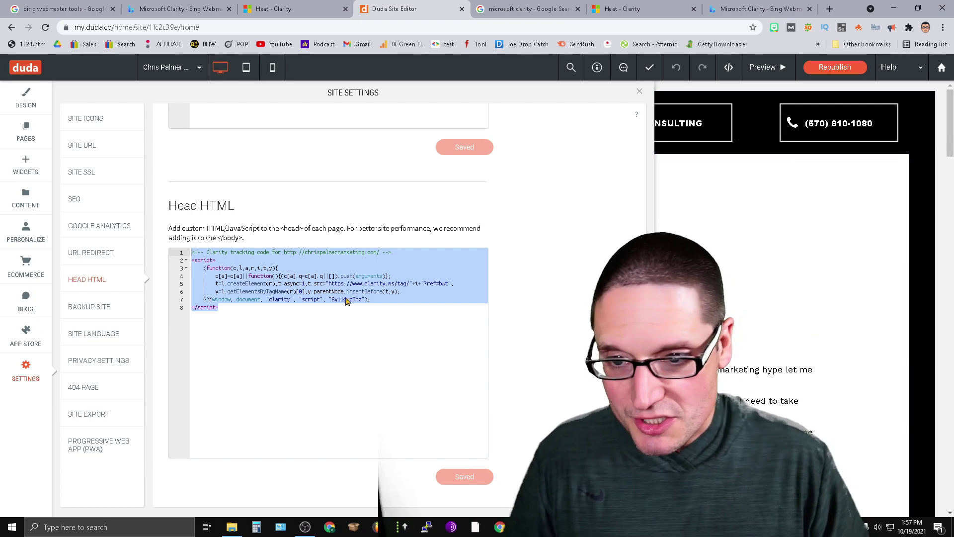
click(260, 311)
key(Return)
key(Return)
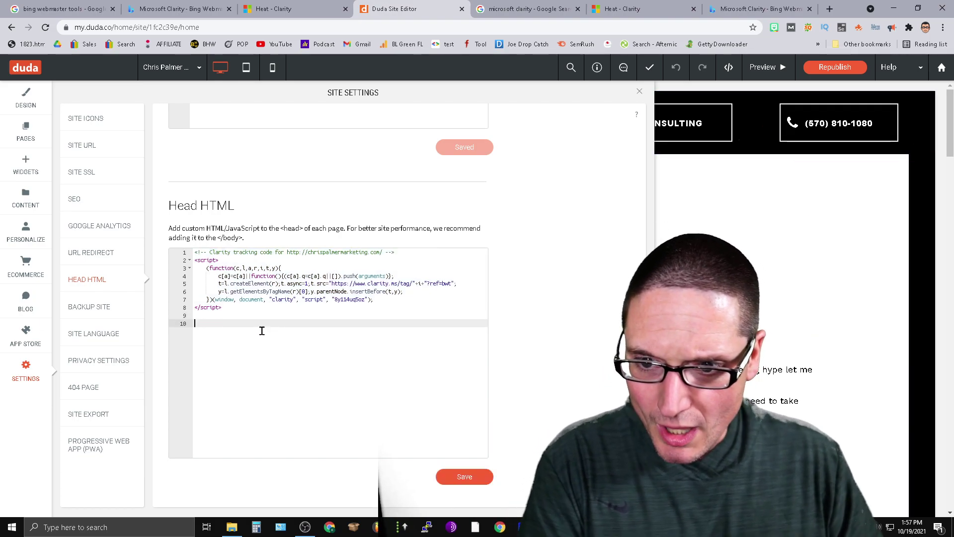
key(ctrl+v)
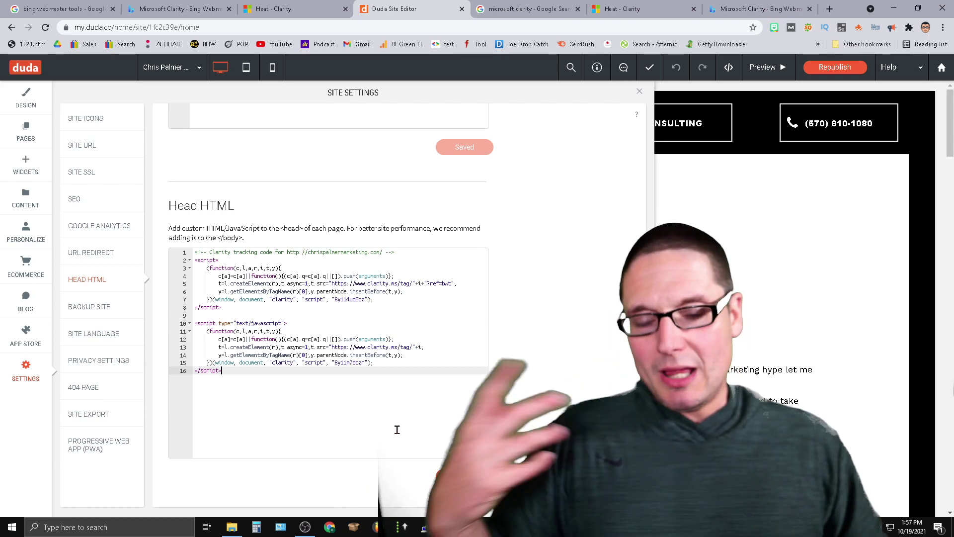
click(472, 479)
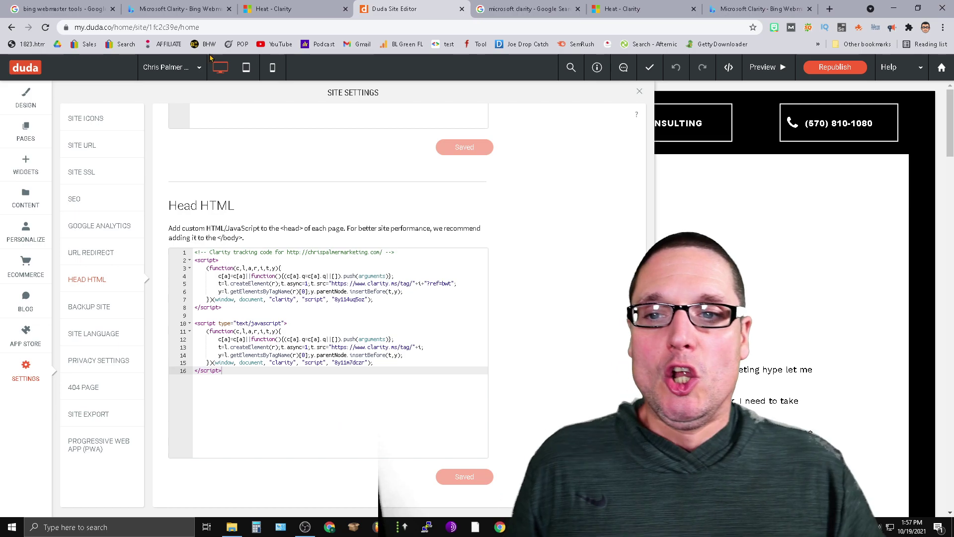
In the Heat project settings, review the Setup, Masking and IP blocking pages, then open the Dashboard.
click(173, 6)
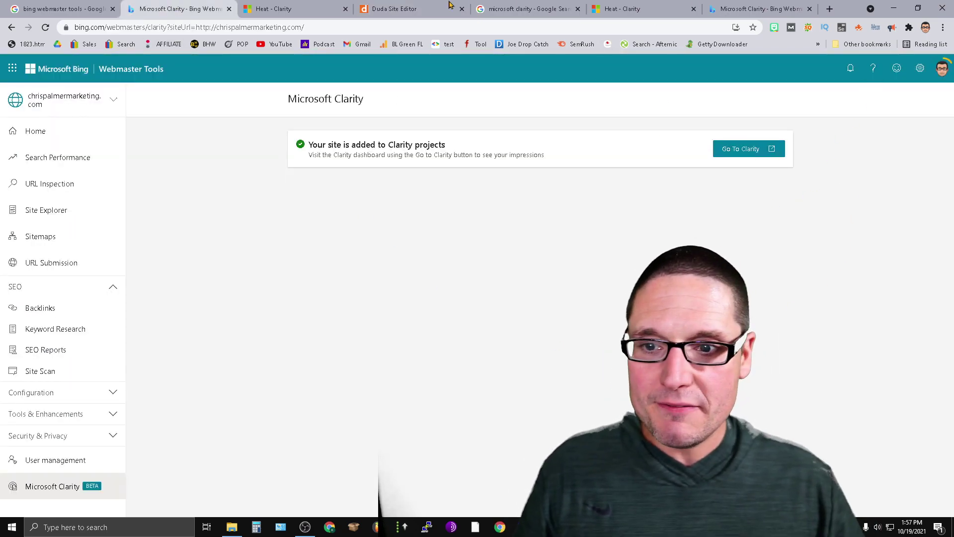
click(255, 6)
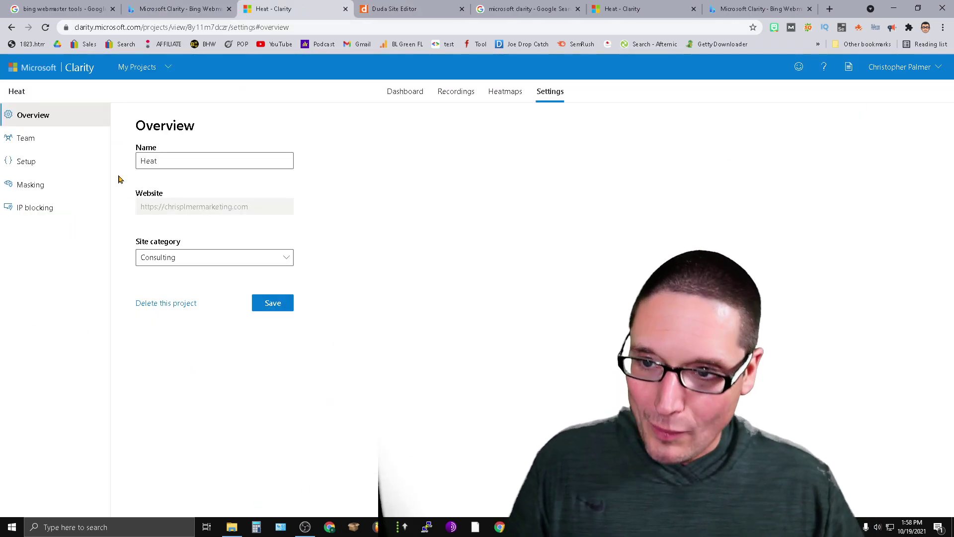
click(49, 142)
click(62, 164)
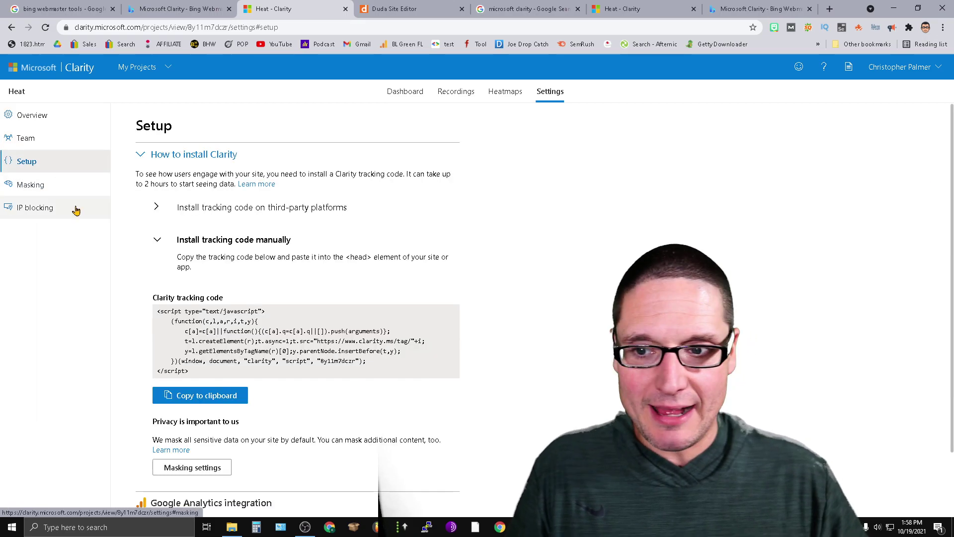
click(52, 187)
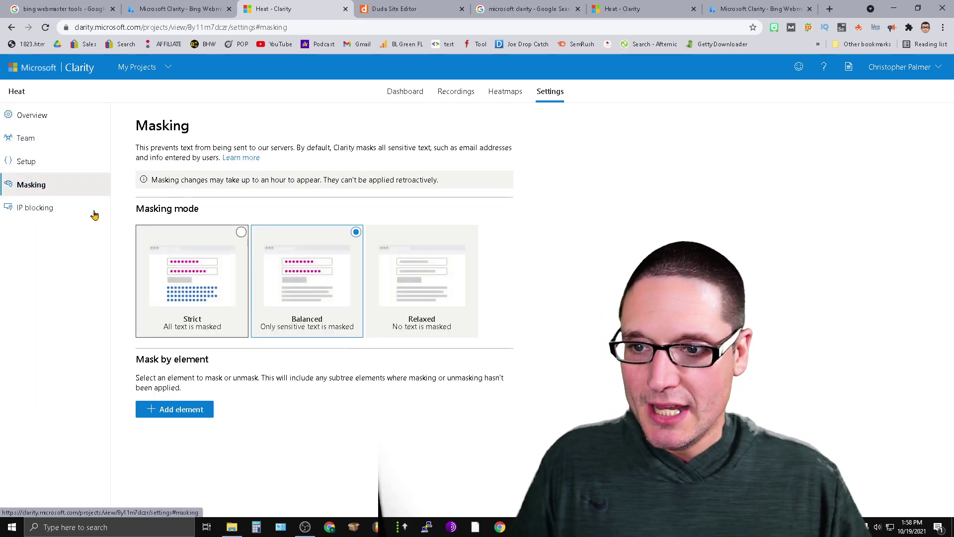
click(59, 208)
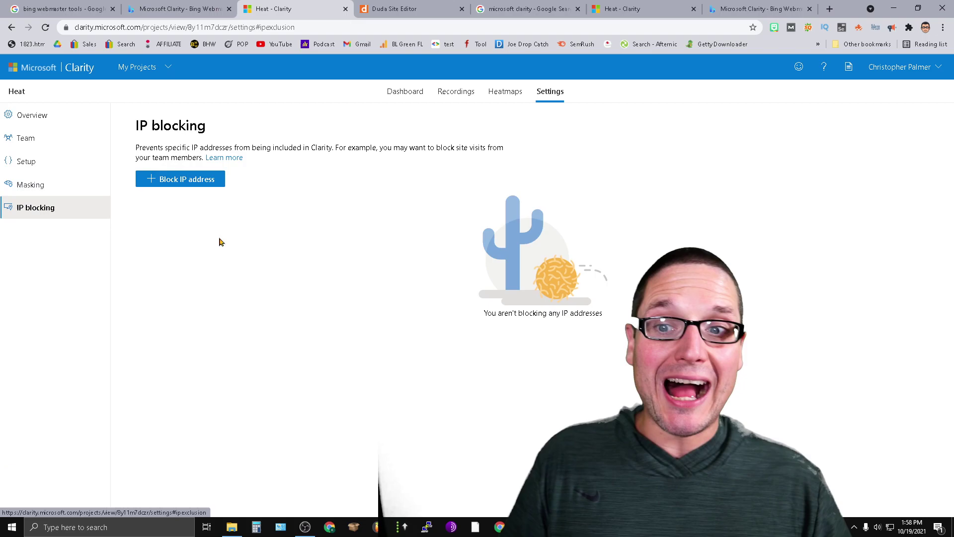
click(405, 95)
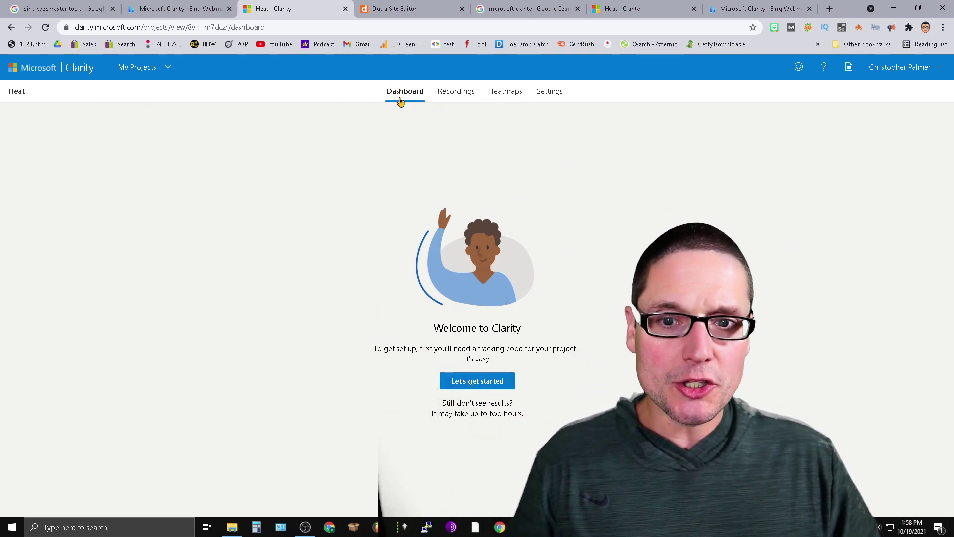
From the Heatmaps welcome, start setup and expand Advanced settings to confirm cookies are on.
click(551, 92)
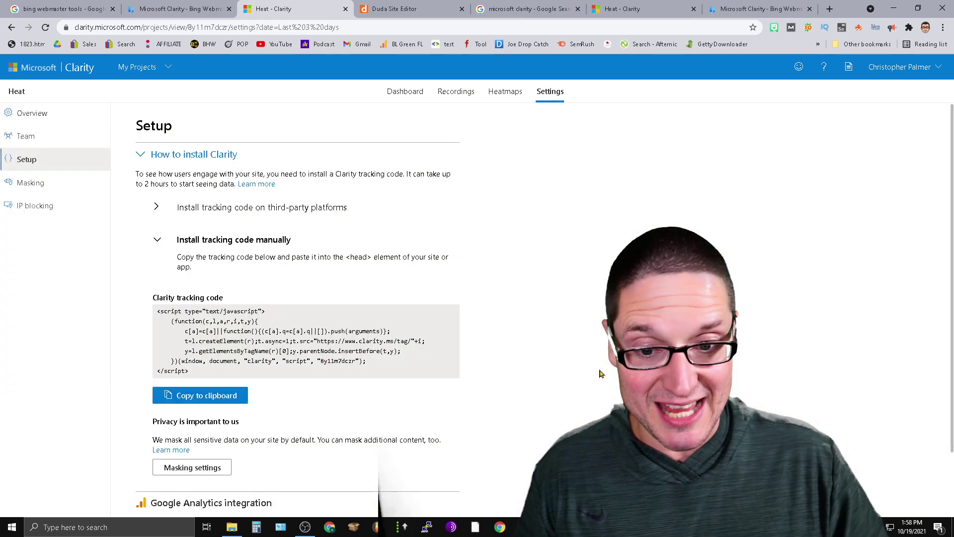
click(499, 94)
click(460, 385)
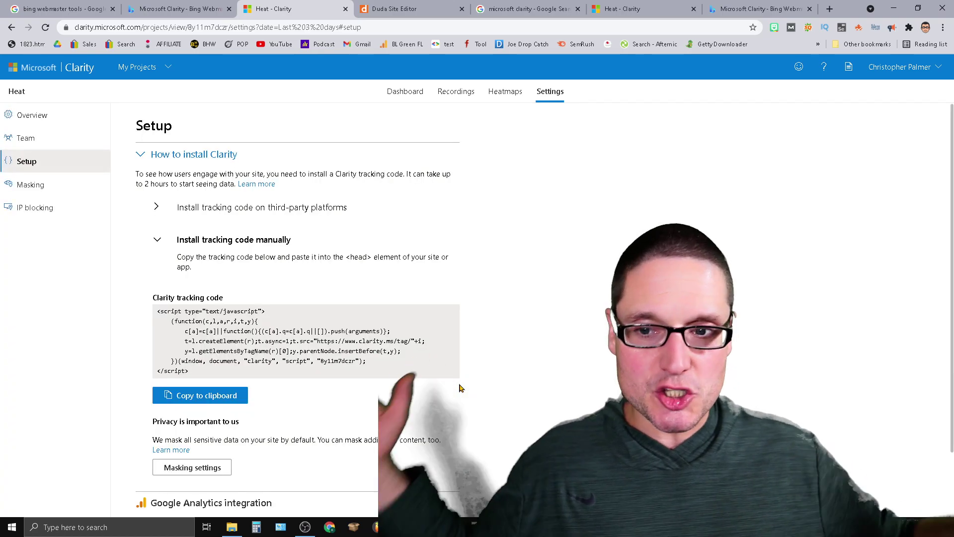
scroll(284, 344, down, 2)
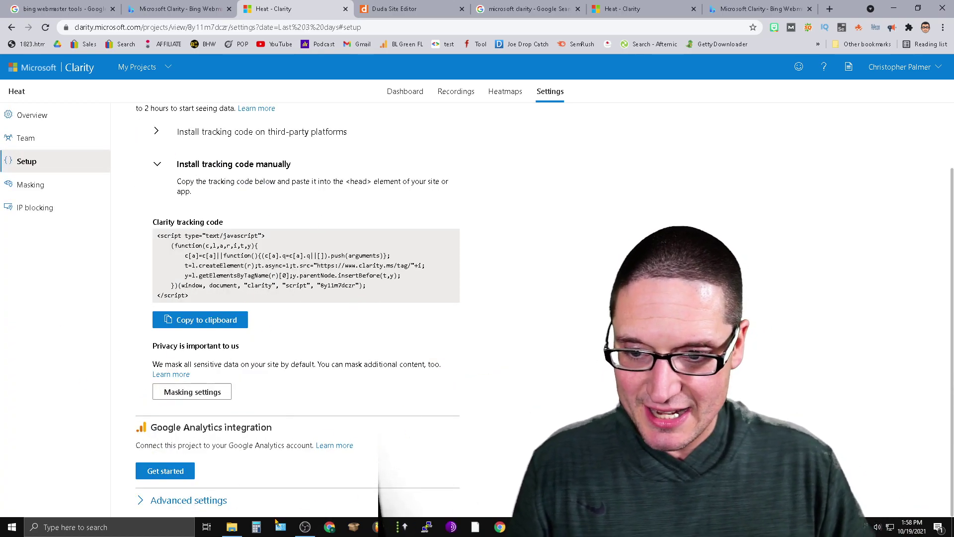
click(201, 504)
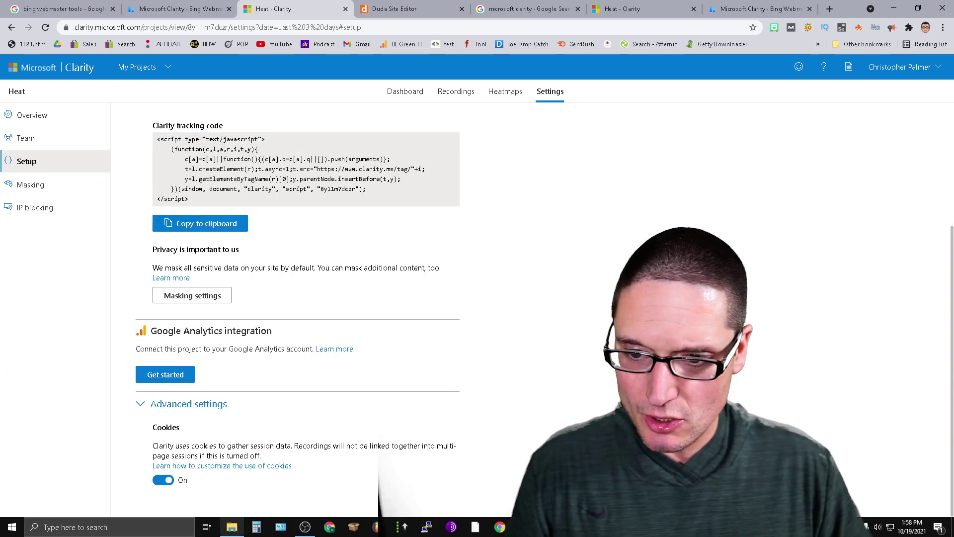
scroll(547, 425, up, 4)
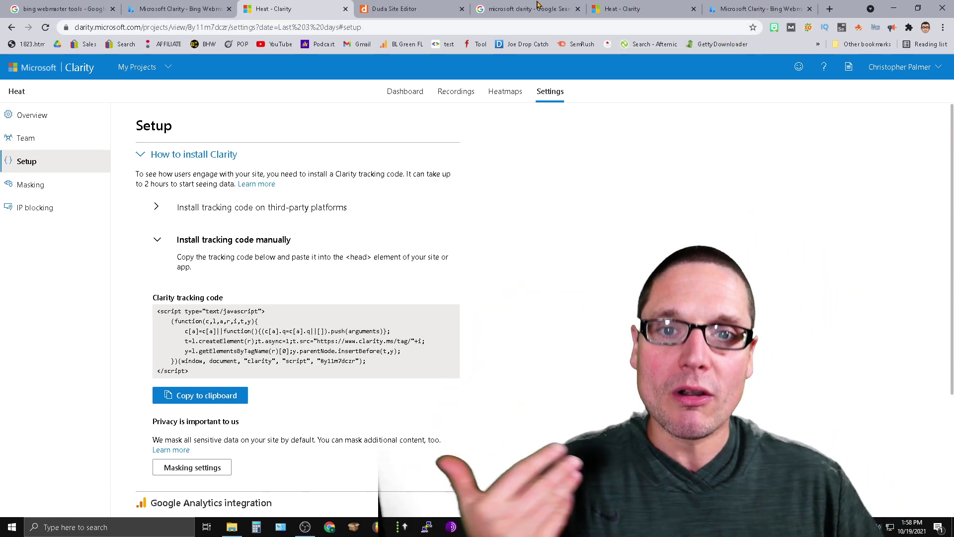
Search Google for 'bing webmaster tools' and open a Bing Webmaster Tools result in a new tab.
click(537, 5)
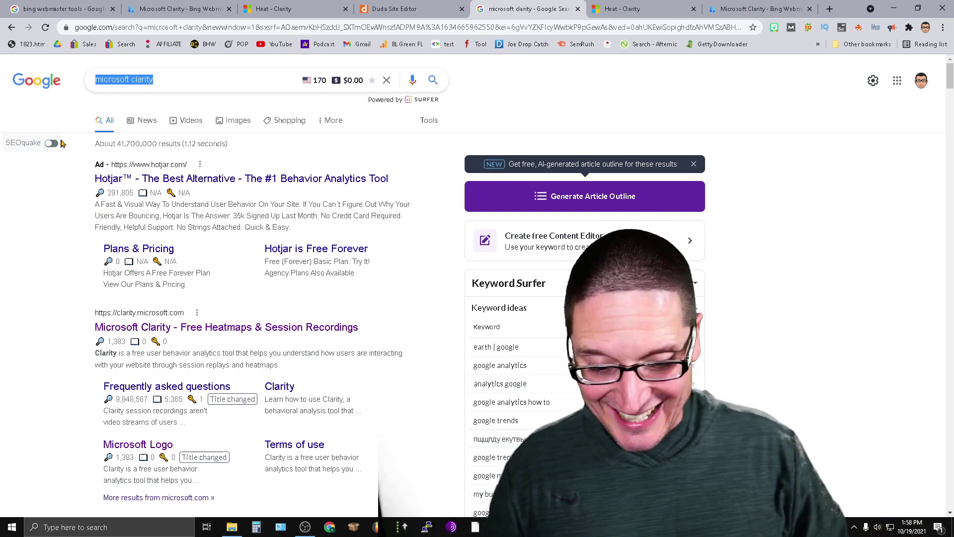
text(bing)
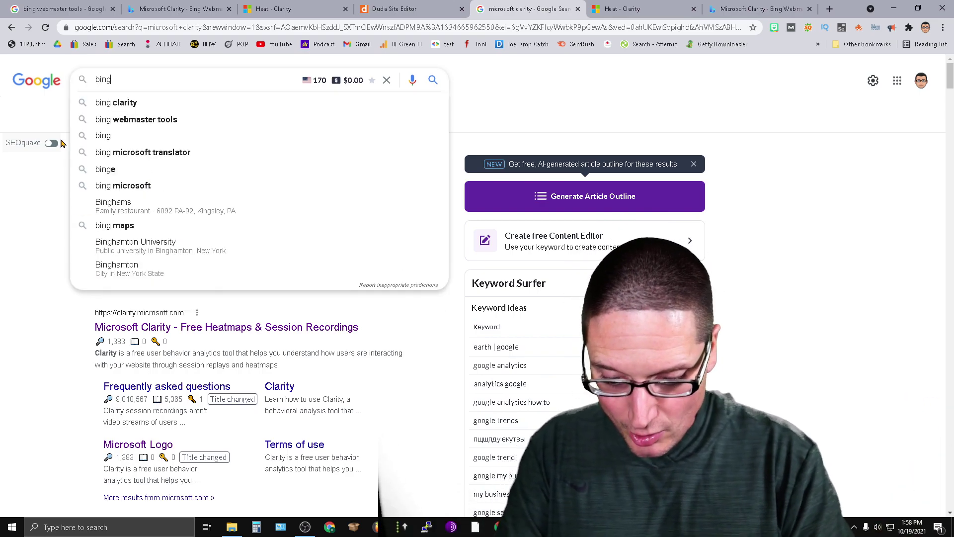
text( webmaster tool)
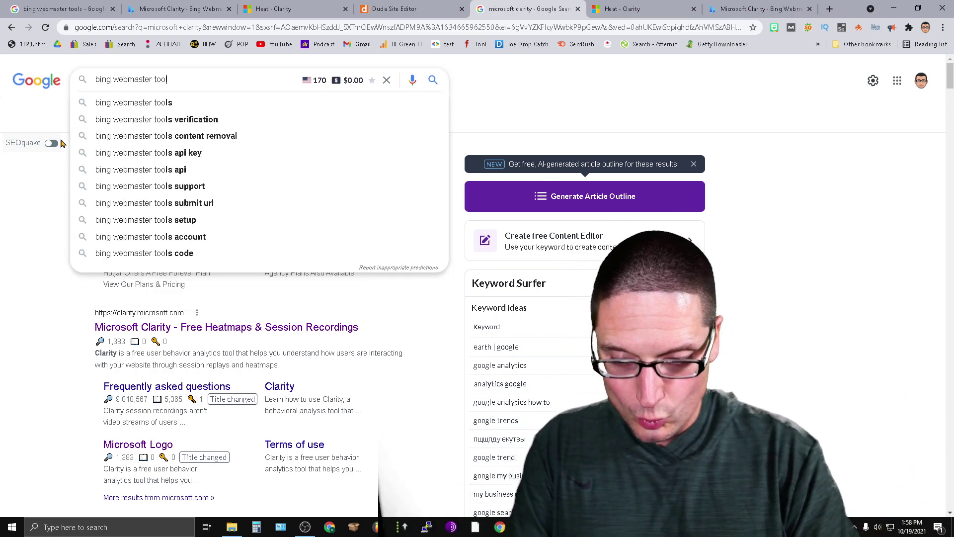
text(s)
key(Return)
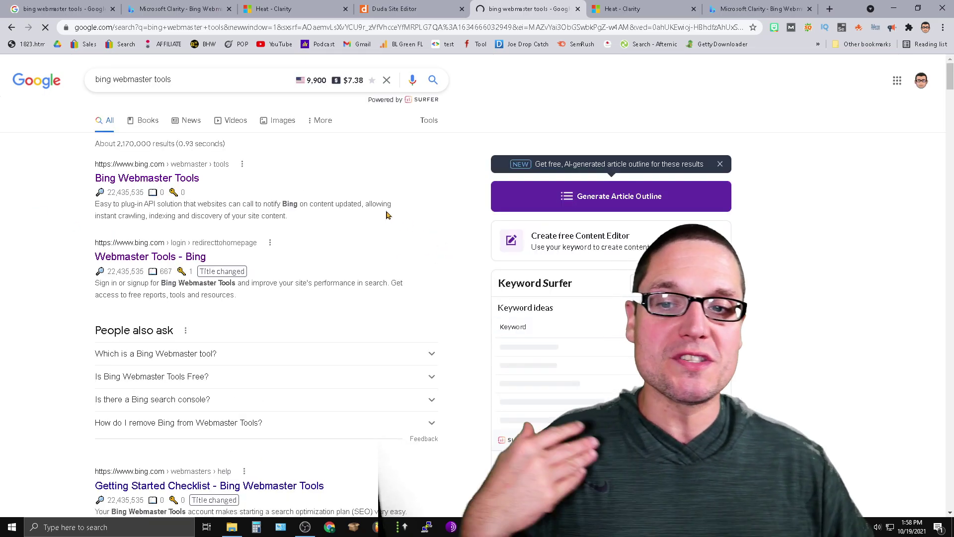
click(150, 178)
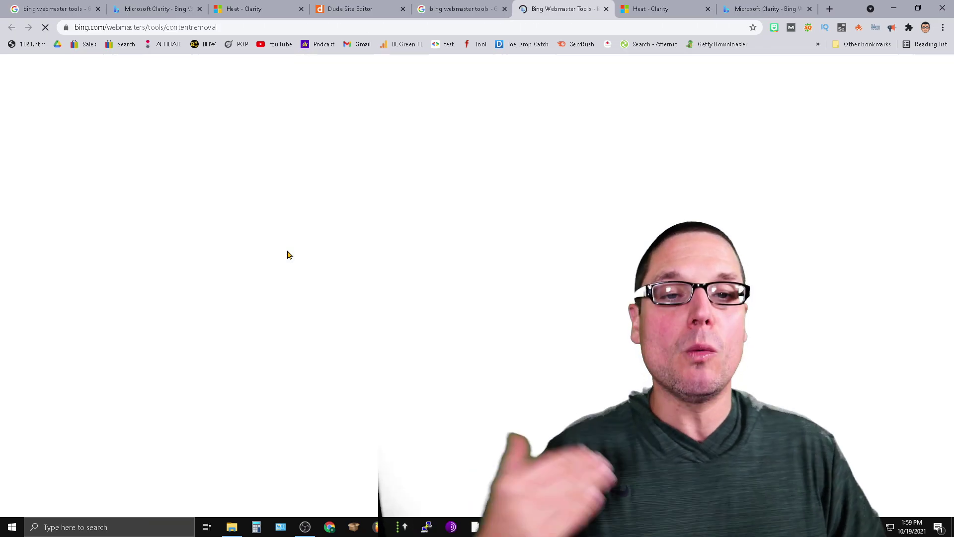